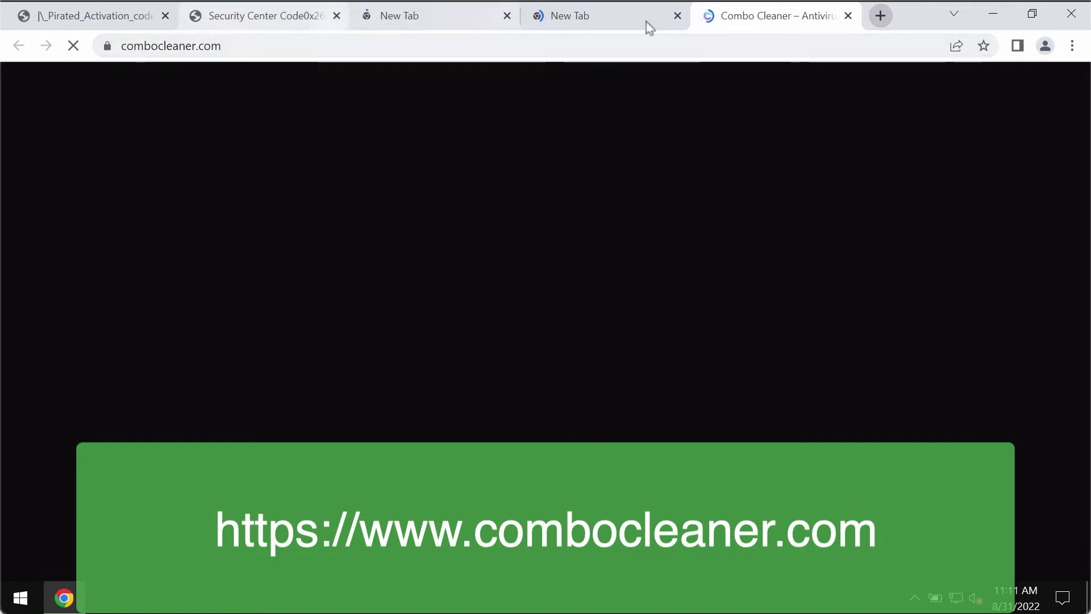
Step: Close the extra empty Chrome tab and launch the downloaded Combo Cleaner installer
click(678, 16)
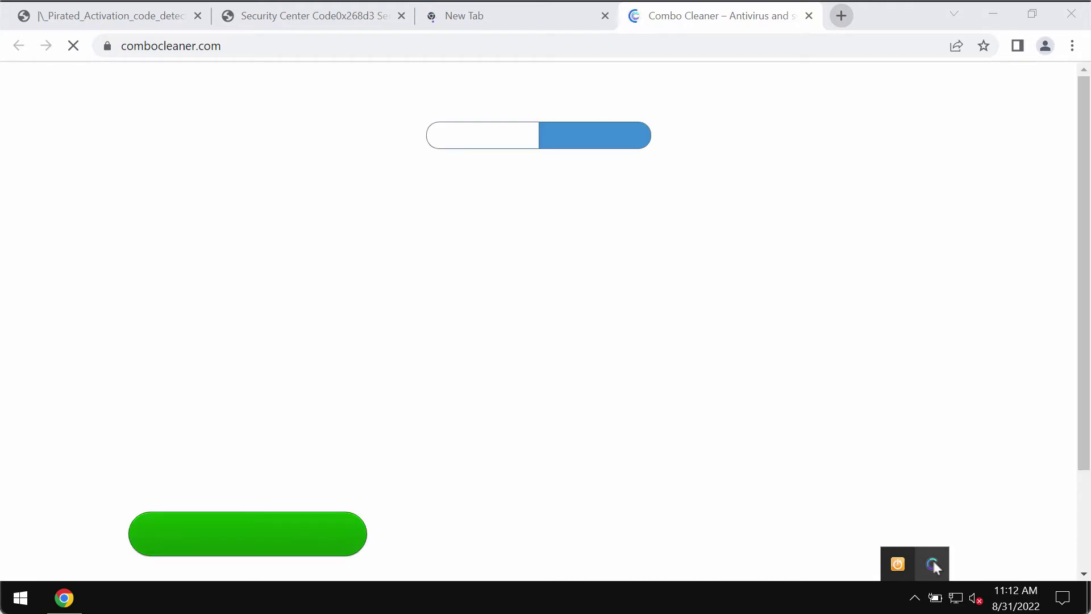
click(932, 563)
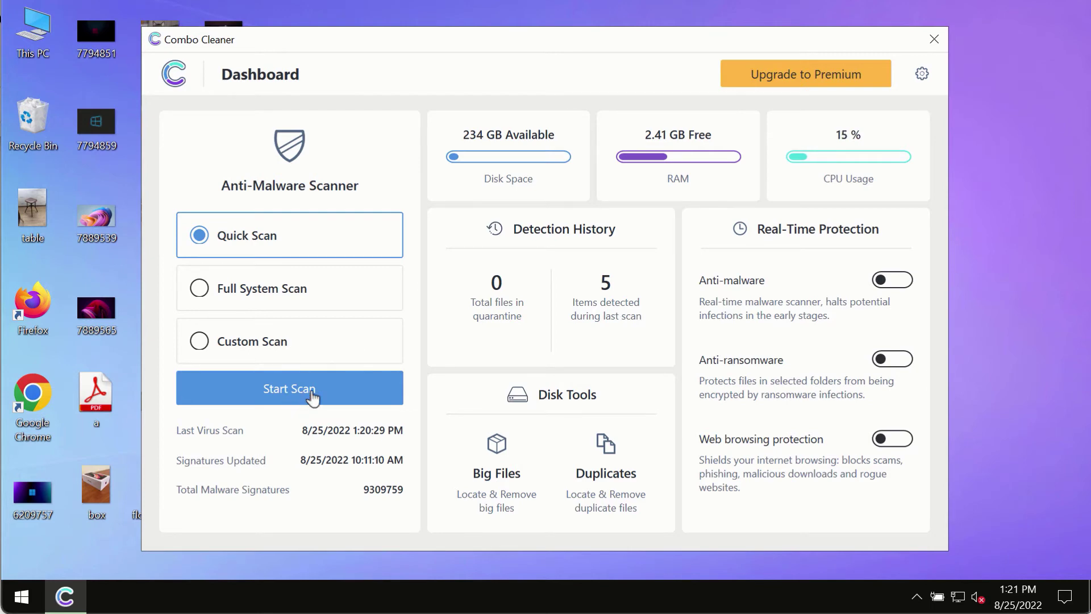
Step: Start the Quick Scan, then return from the dashboard to its live progress view
click(313, 396)
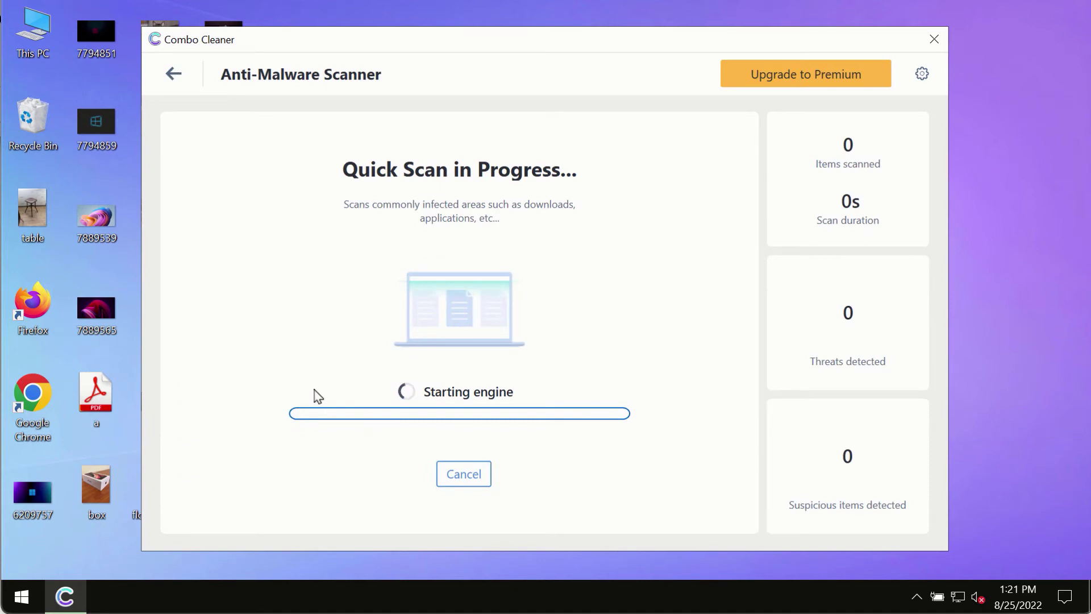
click(169, 72)
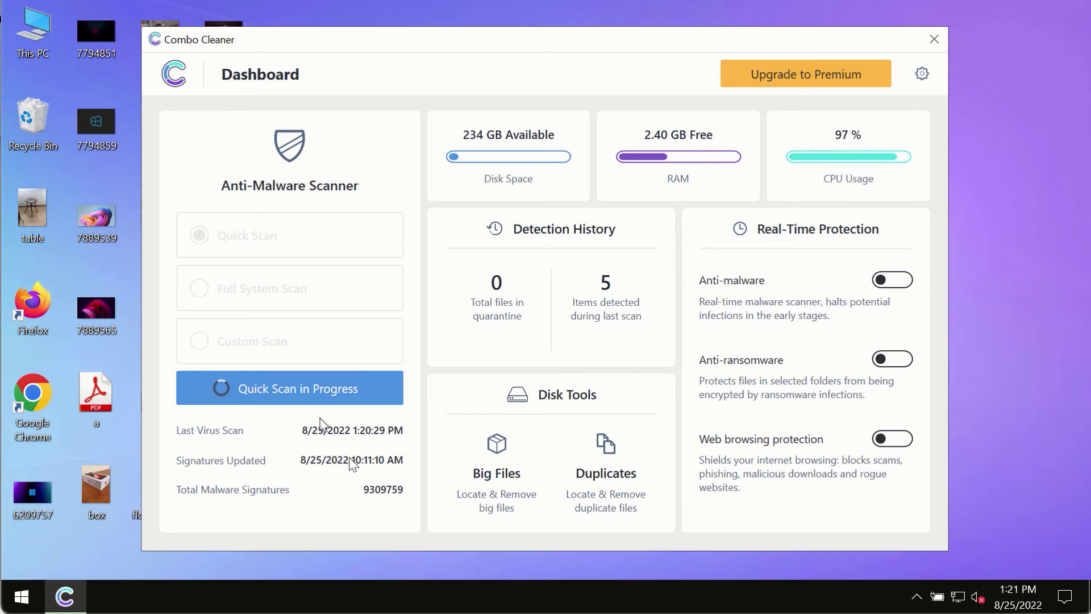
click(305, 383)
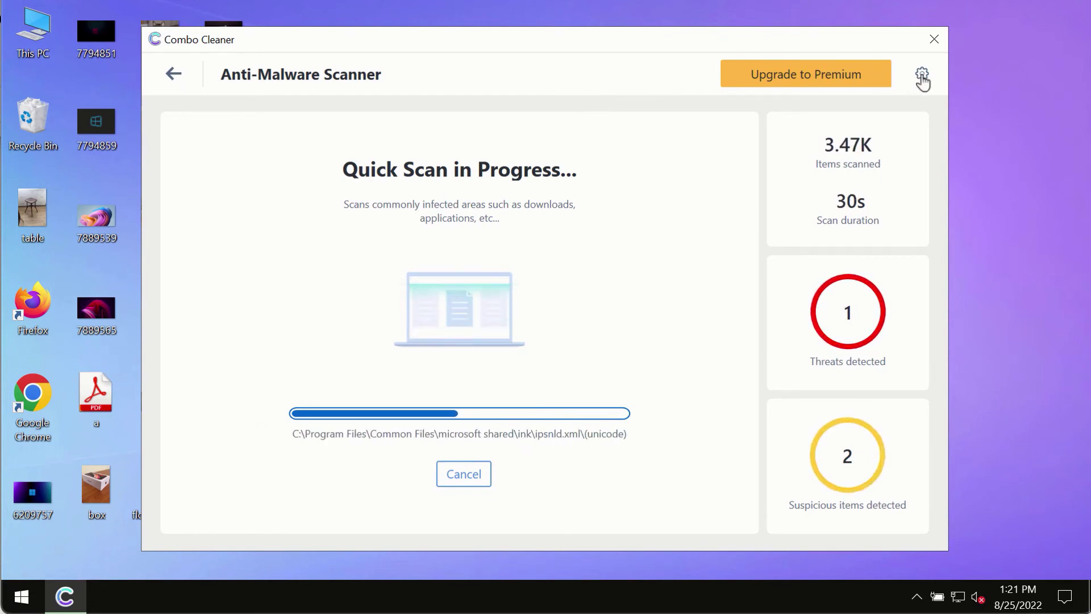
Step: Show the Anti-Ransomware section of Combo Cleaner's Settings
click(920, 77)
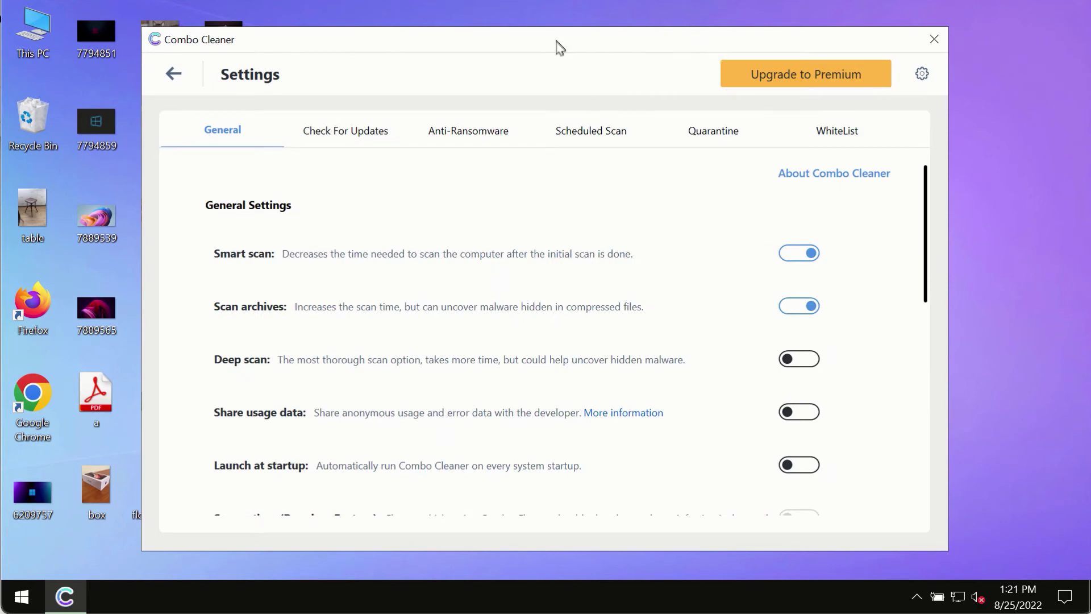
click(452, 136)
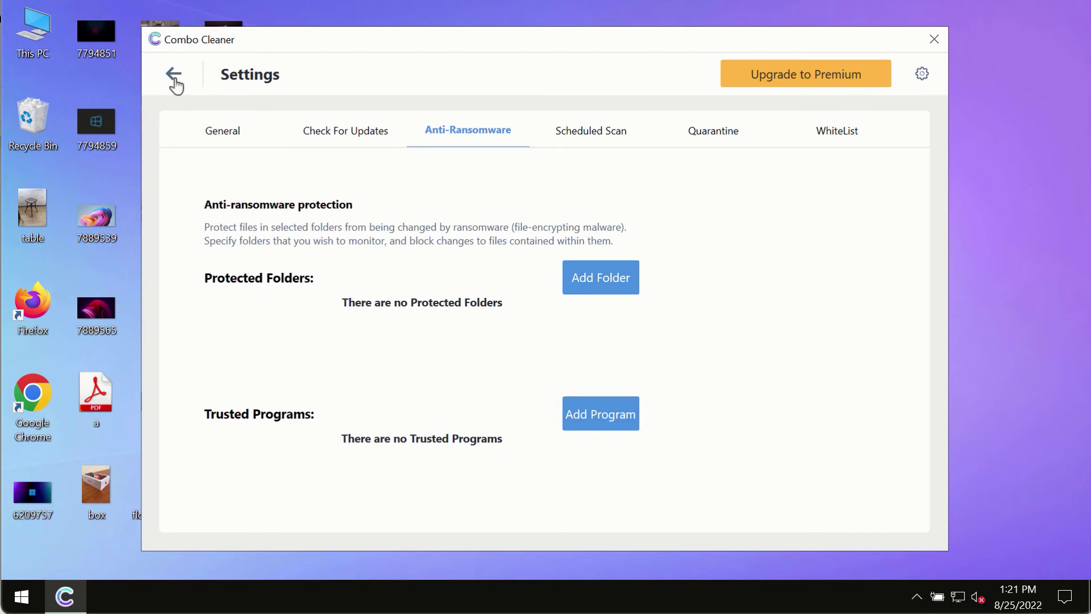
Step: Leave Settings and reopen the quick scan progress, now near 3.91K items scanned
click(175, 85)
click(347, 385)
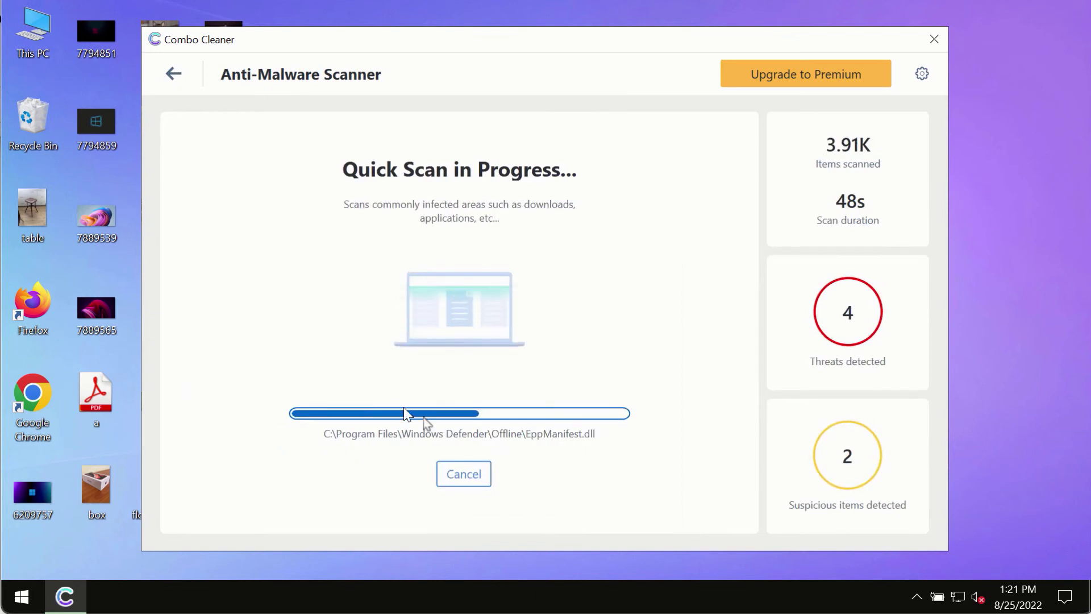